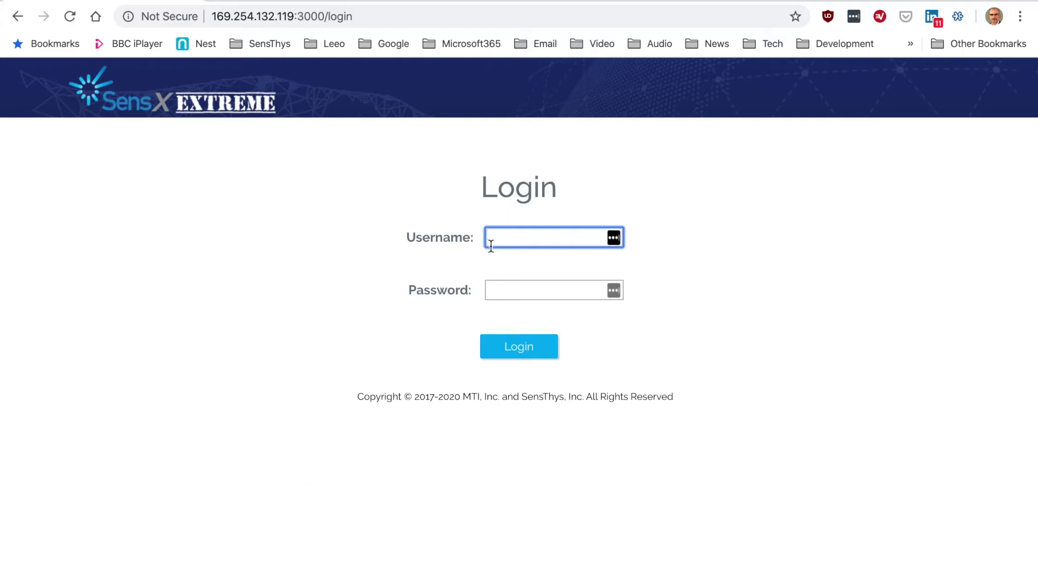
- Log in to the reader with the admin account username and password
type("admin")
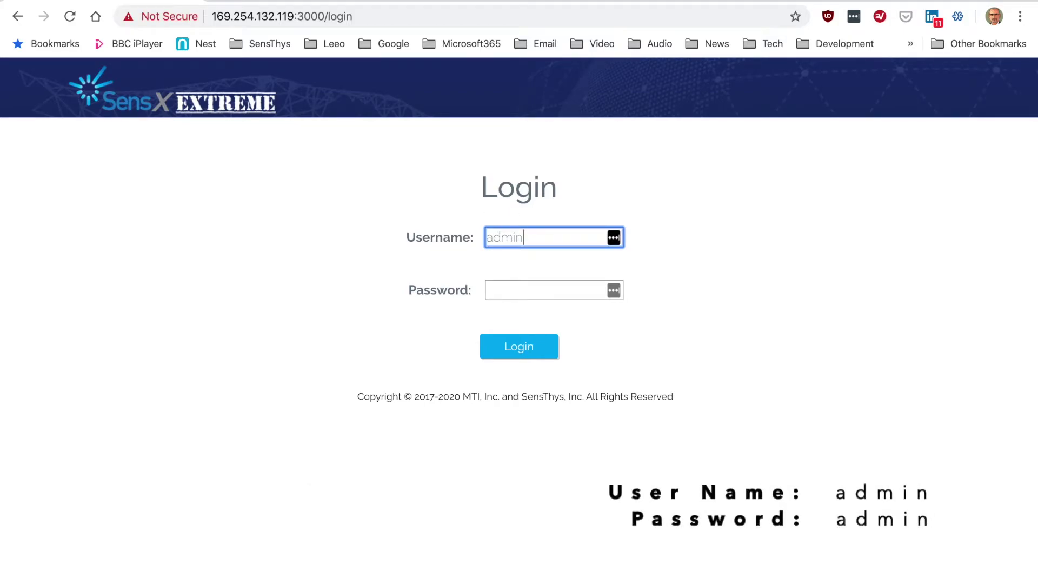
key("Tab")
type("admin")
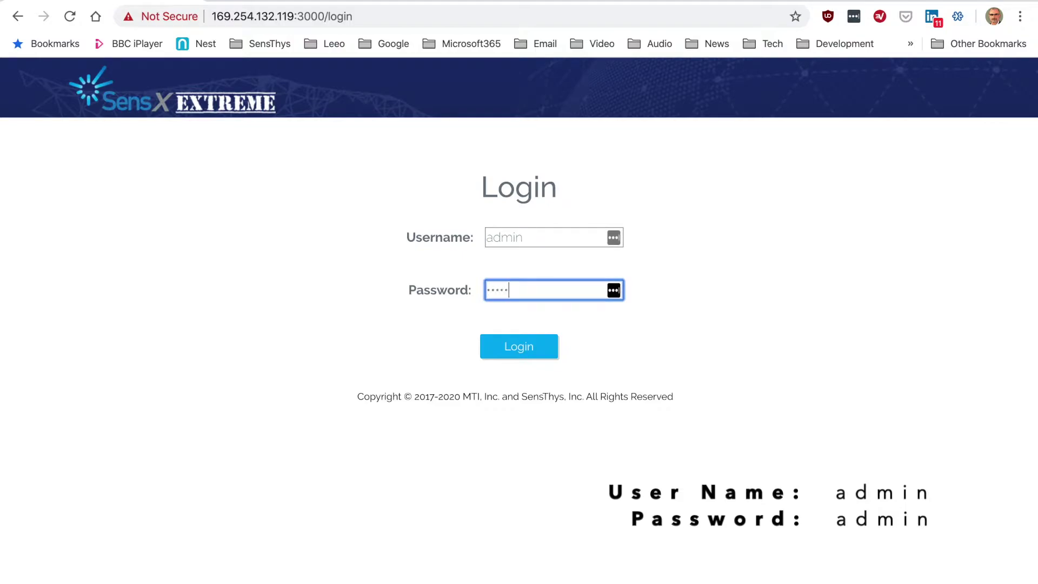
left_click(521, 350)
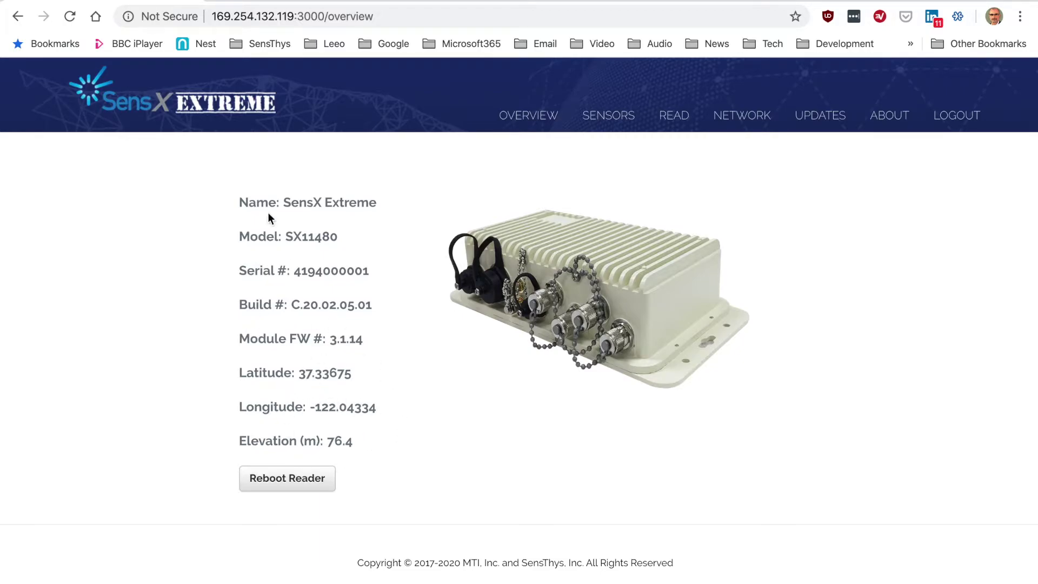
- Reload the reader overview page and open the SENSORS > RAIN settings page
left_click(70, 18)
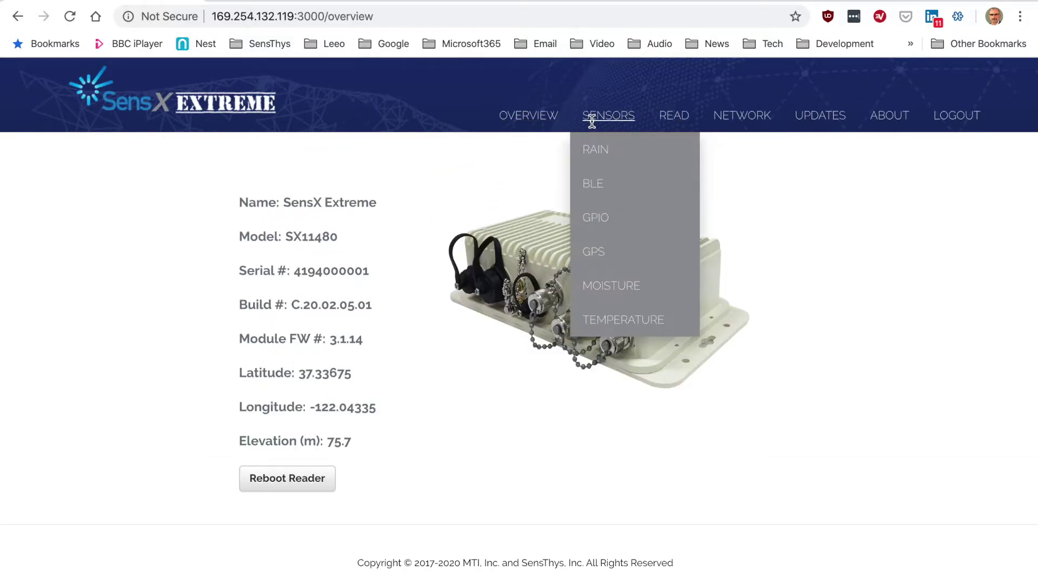
left_click(543, 117)
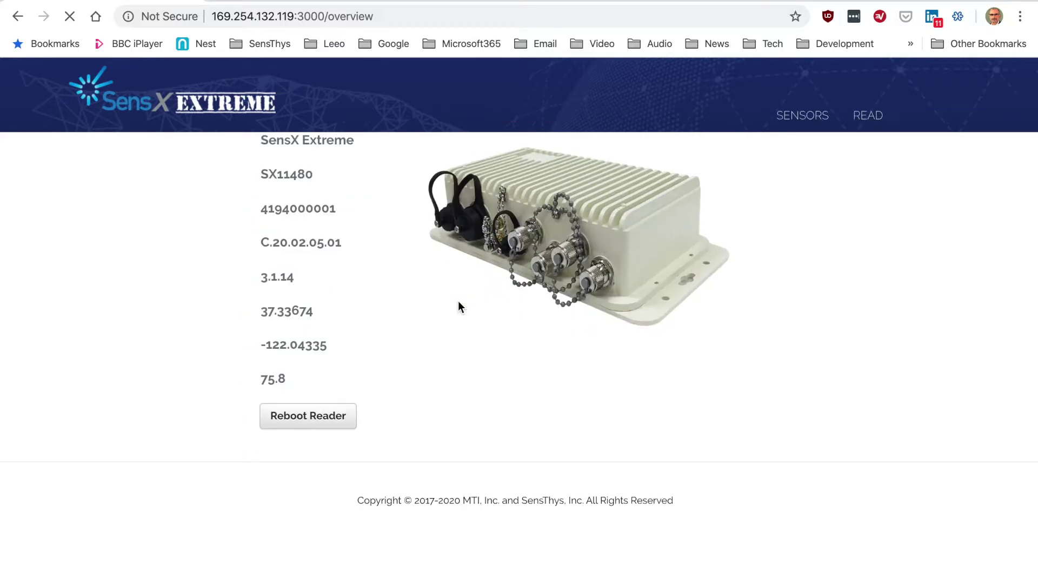
mouse_move(614, 119)
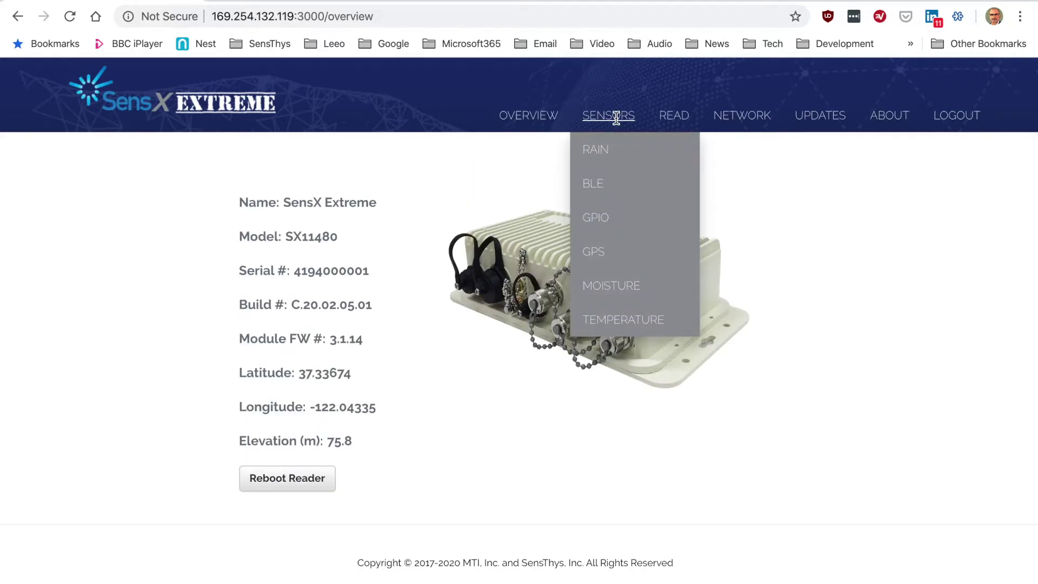
left_click(599, 149)
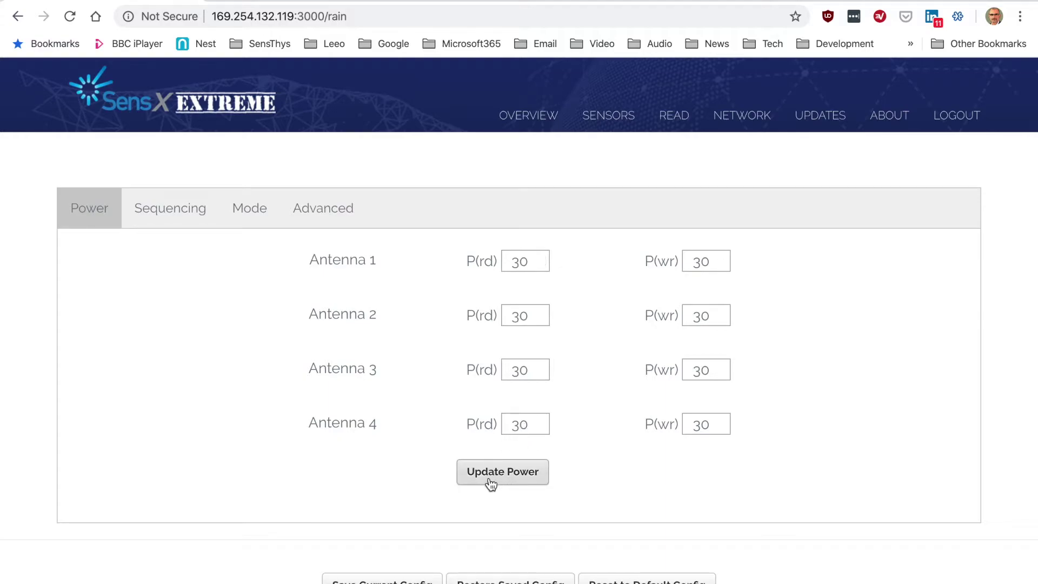
- Set Antenna 1's read power from 30 to 33 and apply the power update
double_click(519, 261)
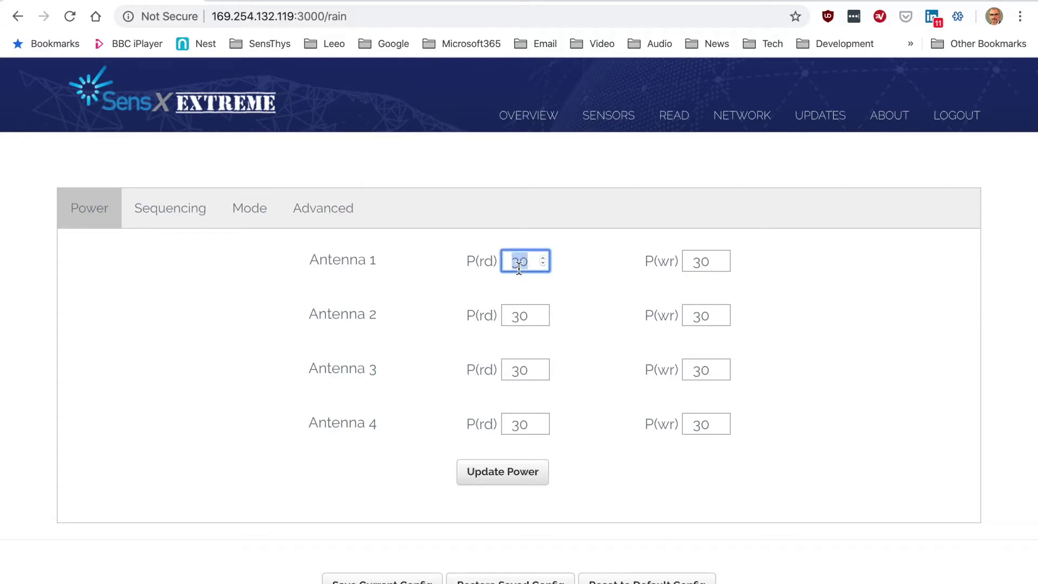
type("33")
key("Tab")
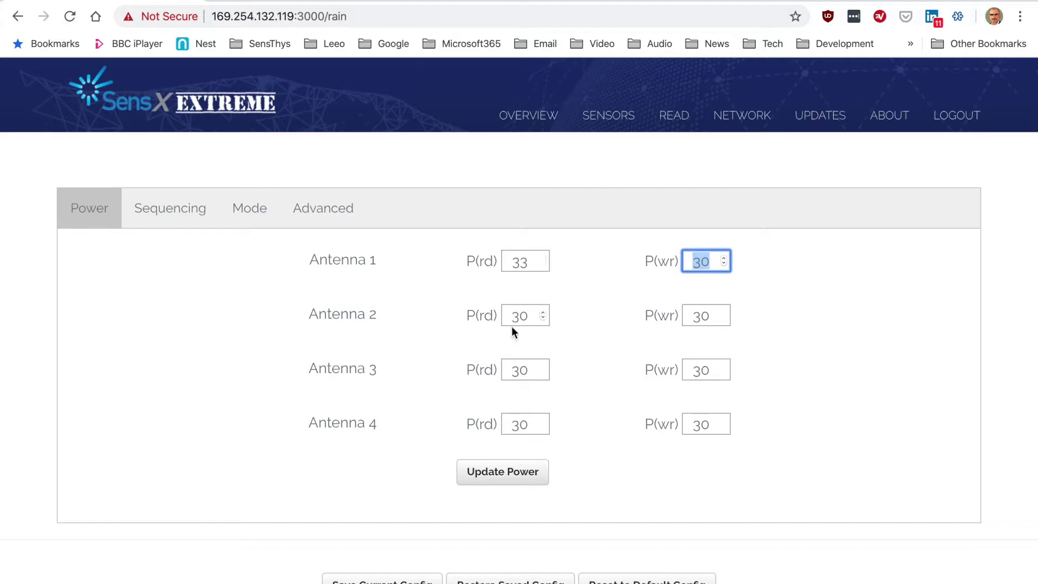
left_click(502, 481)
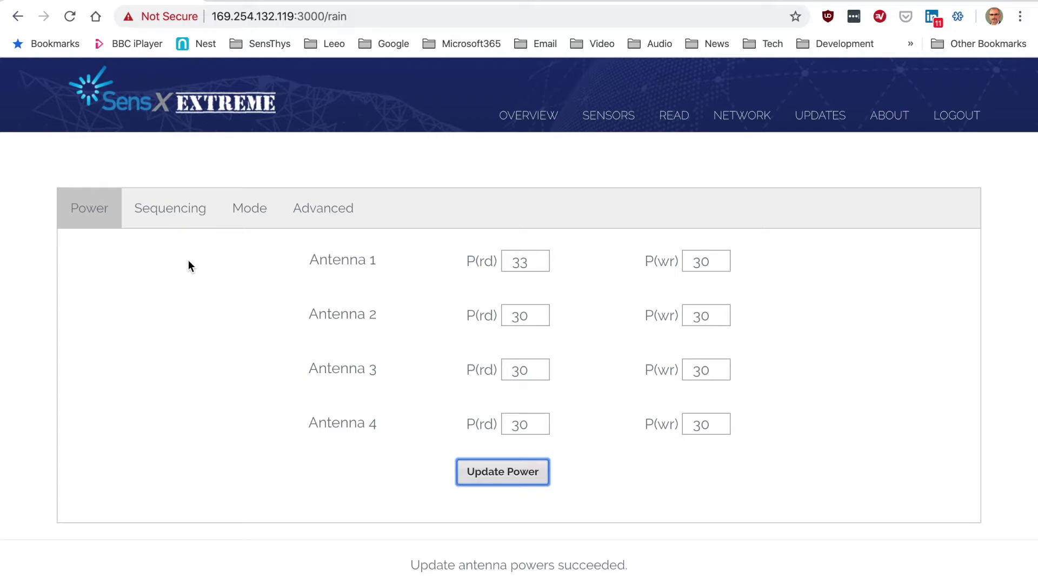
- Set RAIN sequencing to three antennas per cycle with Ant 2 in slot 2
left_click(168, 211)
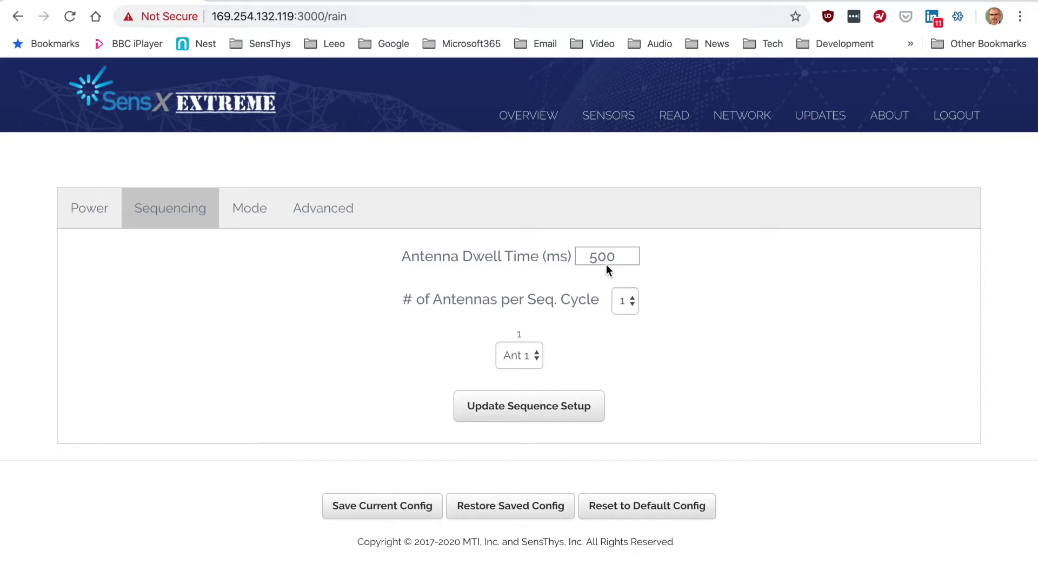
left_click(635, 300)
left_click(628, 331)
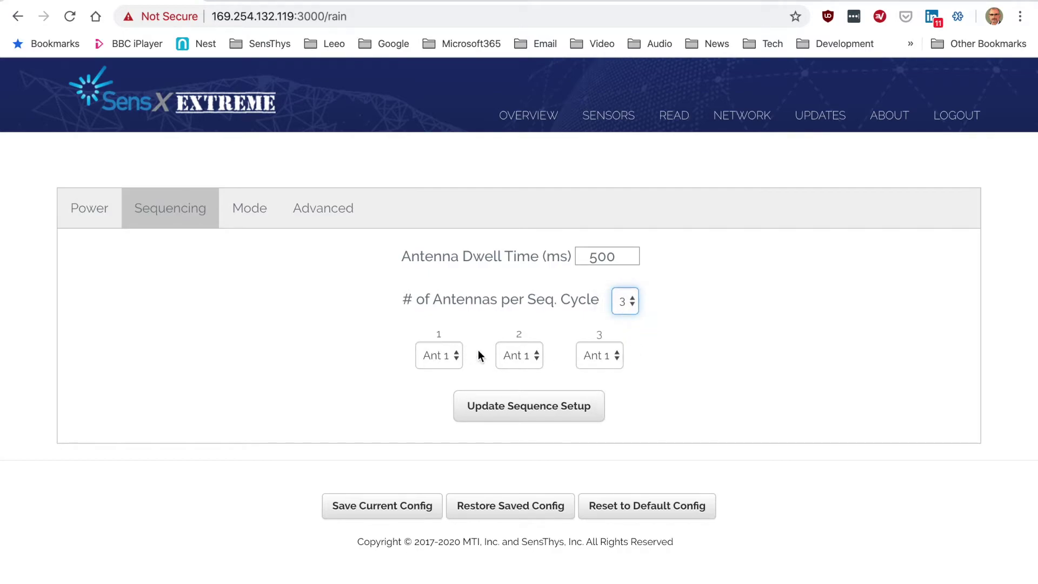
left_click(532, 355)
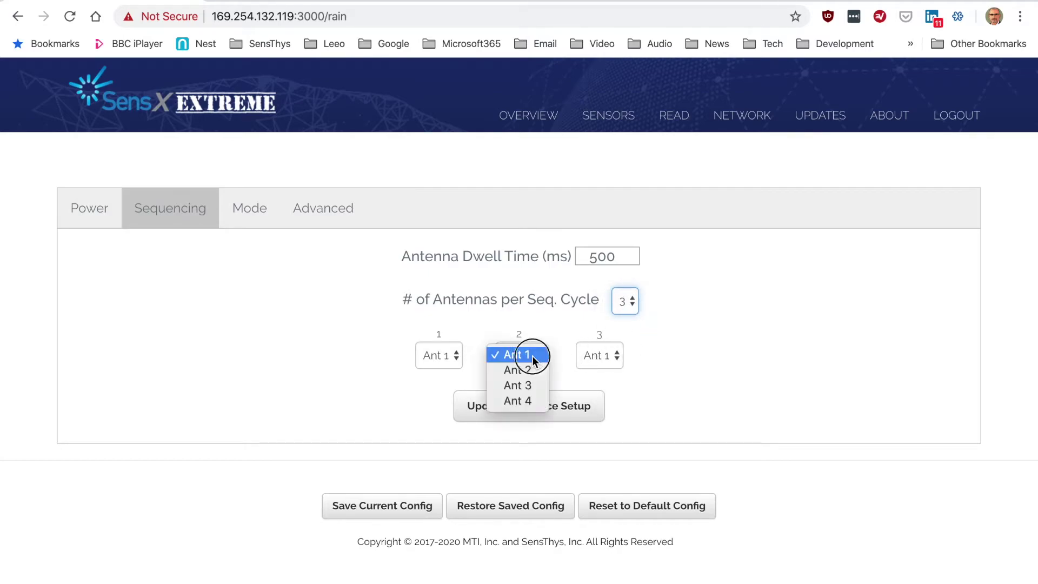
left_click(527, 369)
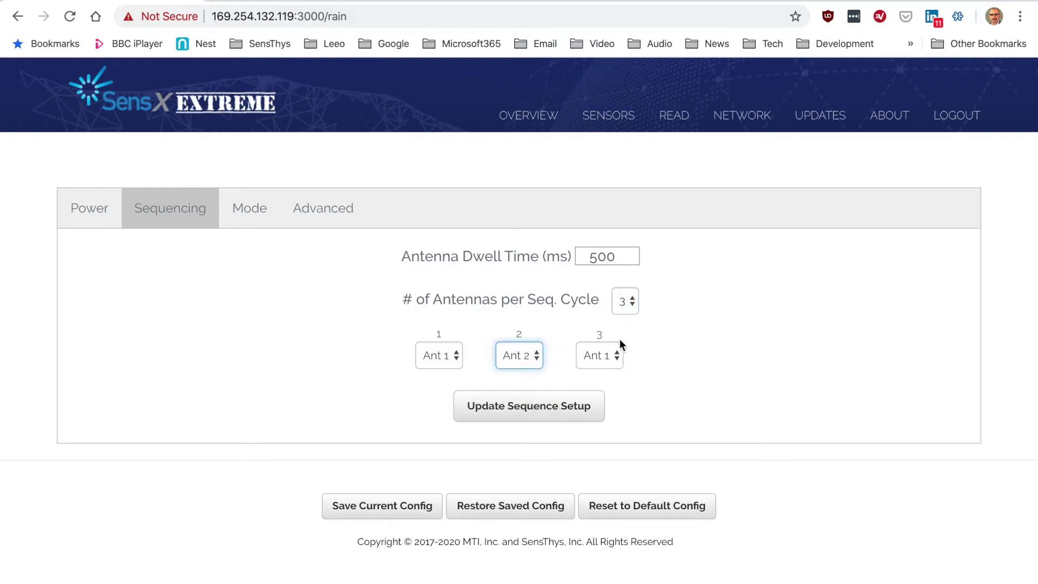
- Revert sequencing to one antenna per cycle and check the RF mode choices
left_click(631, 303)
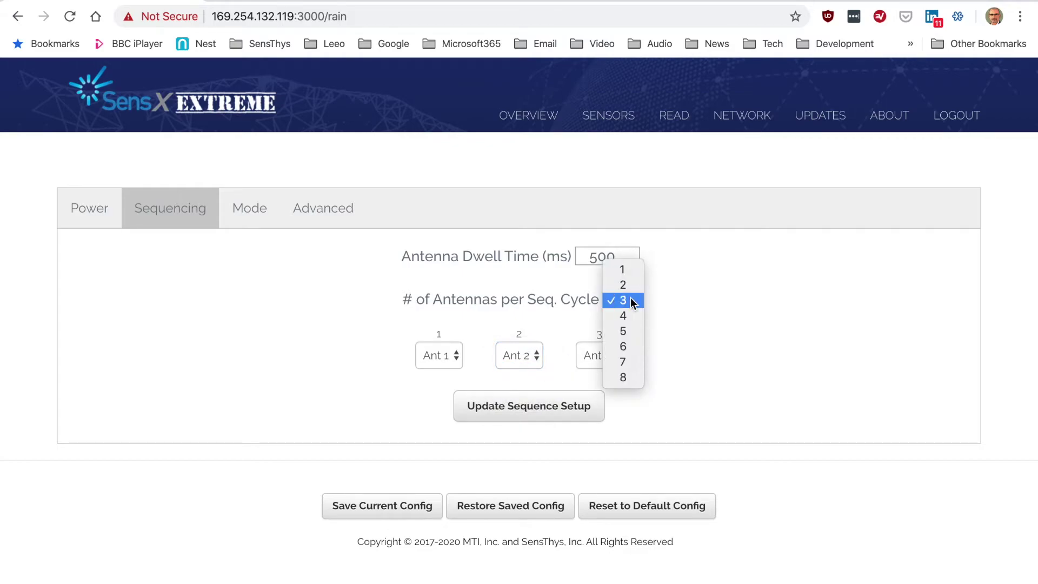
left_click(629, 269)
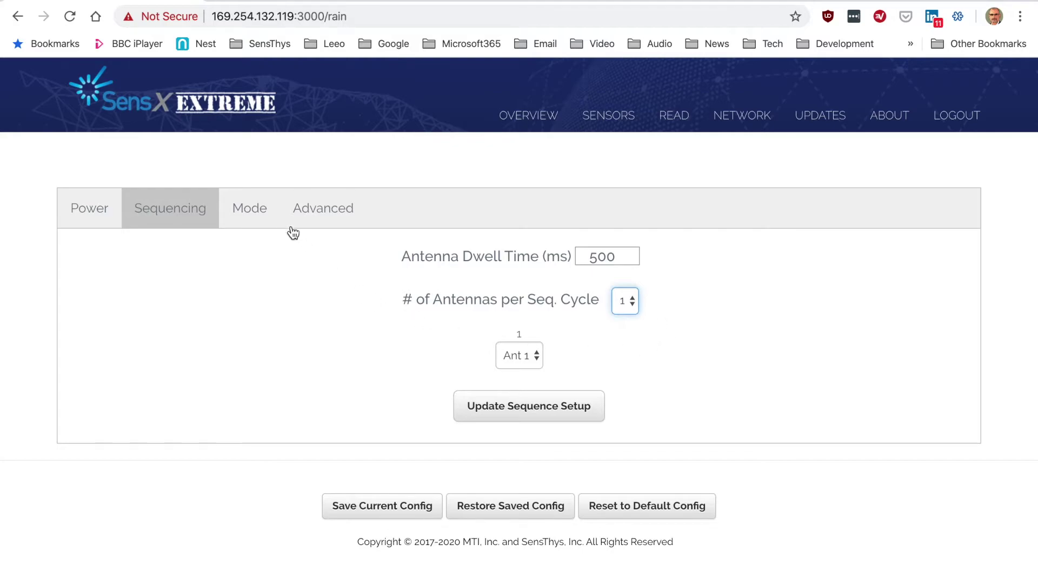
left_click(250, 209)
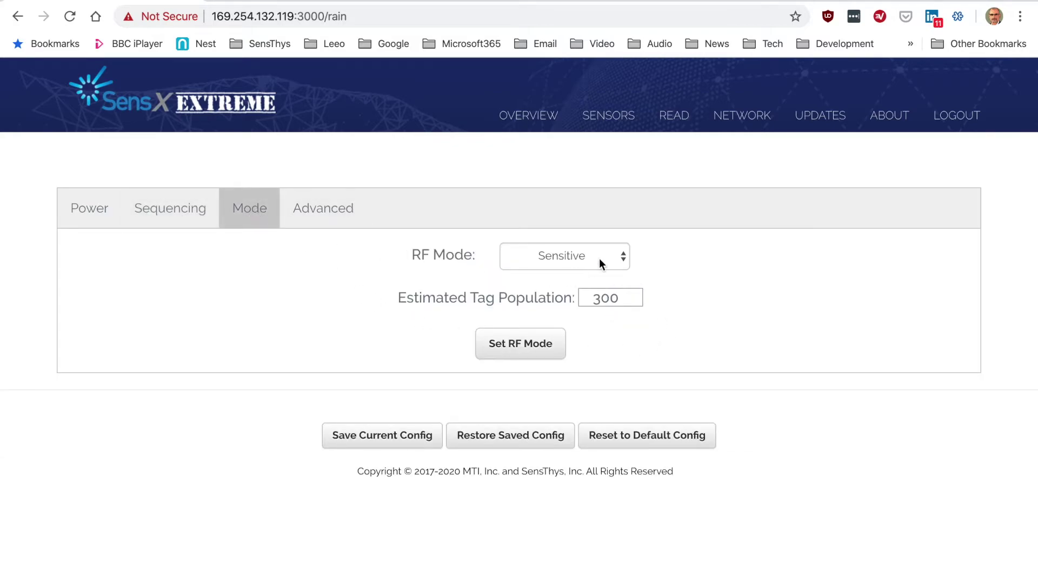
left_click(610, 259)
- Leave RF mode at Sensitive and view the Advanced Gen2 Q, Select and Query settings
left_click(728, 293)
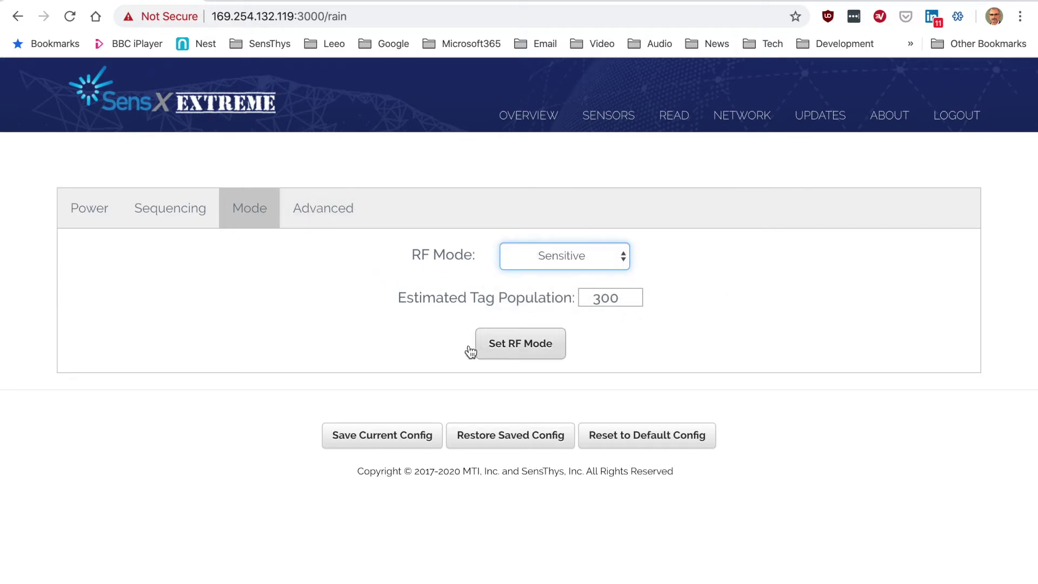
left_click(322, 211)
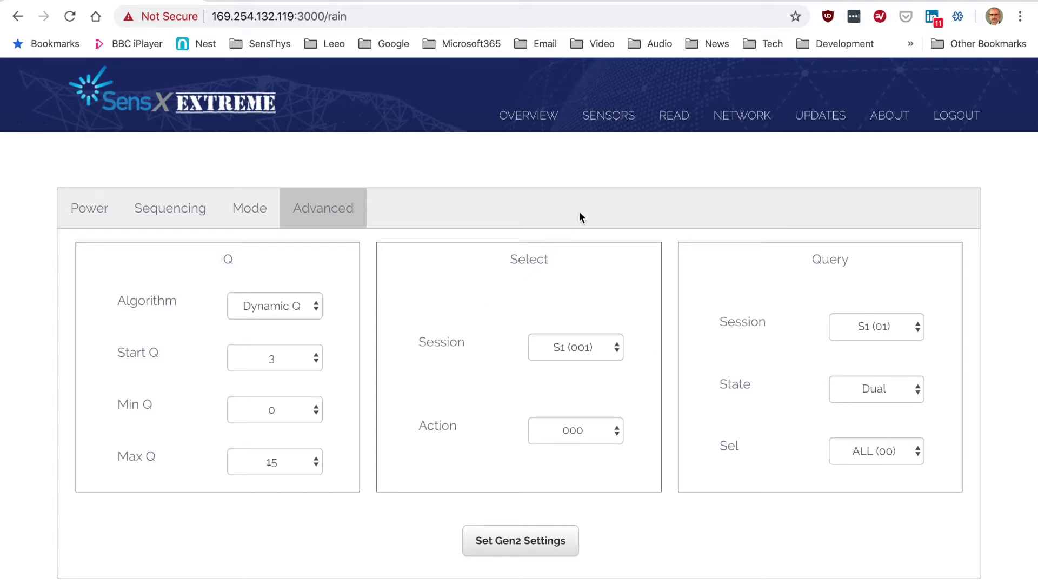
- Open the GPS sensor settings page from the SENSORS menu
mouse_move(613, 123)
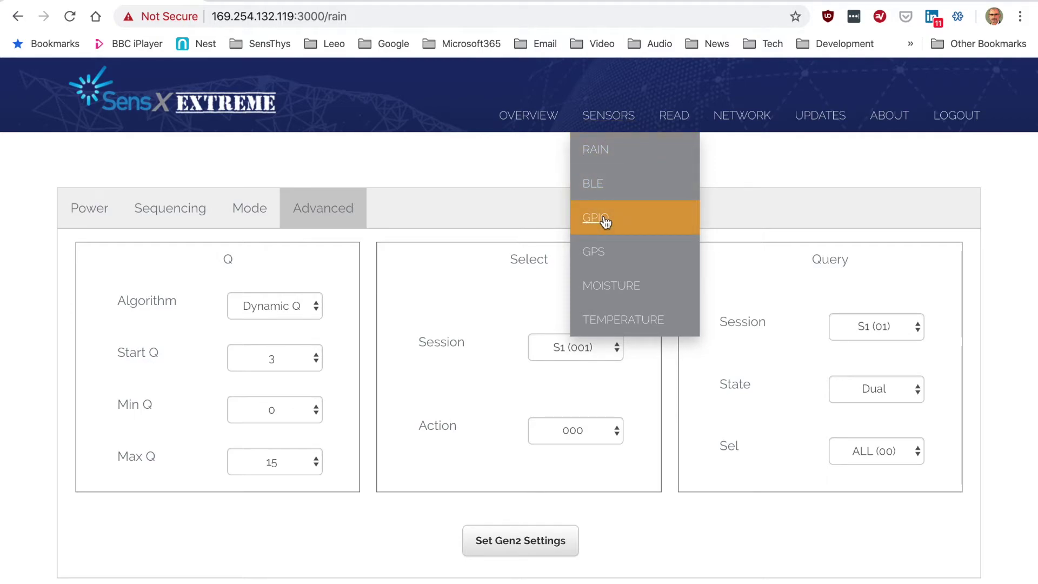
left_click(596, 259)
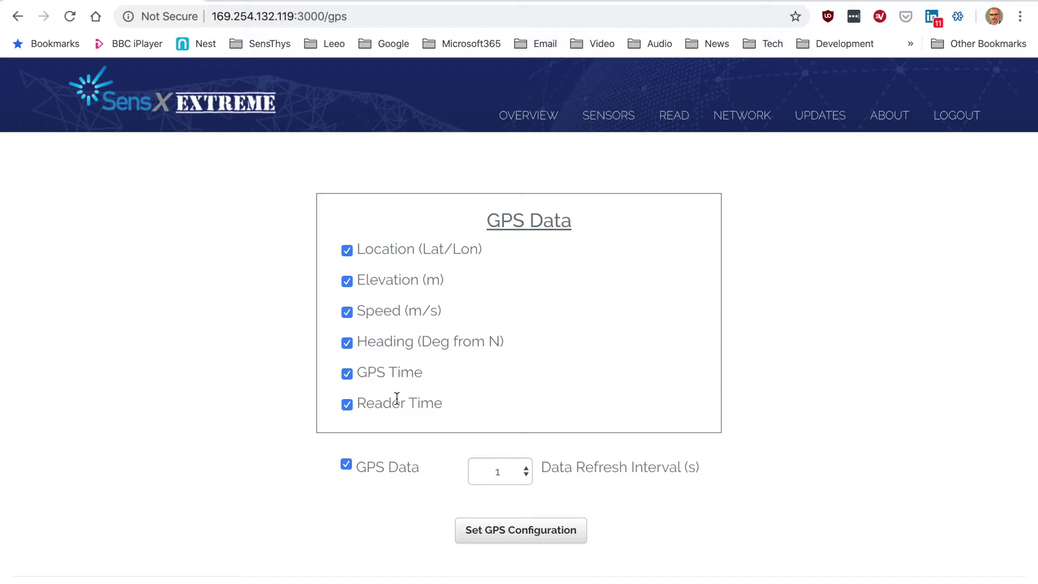
- Turn GPS Data off and back on, confirming the GPS antenna is connected
left_click(345, 465)
left_click(345, 466)
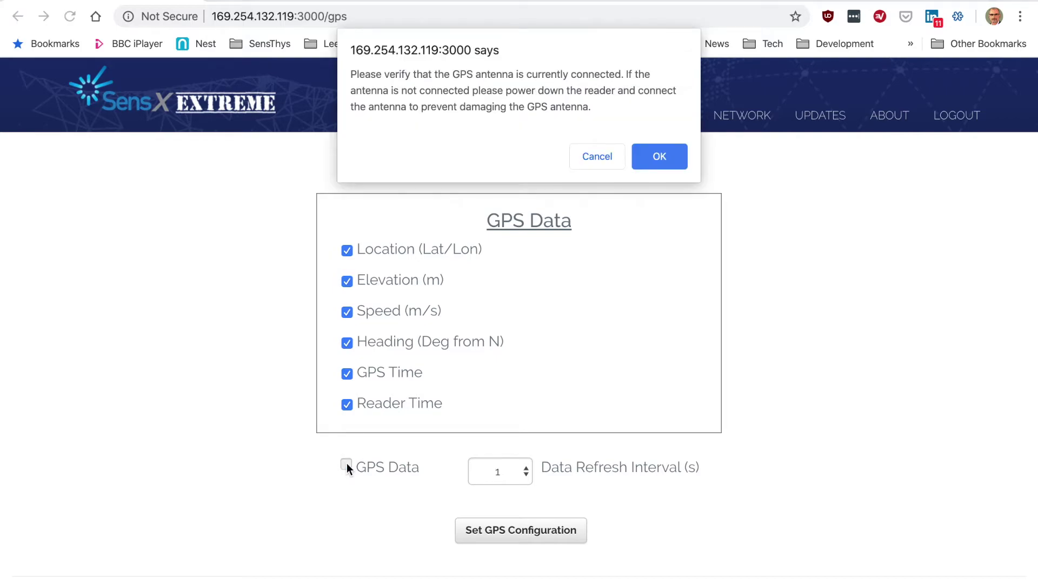
left_click(664, 156)
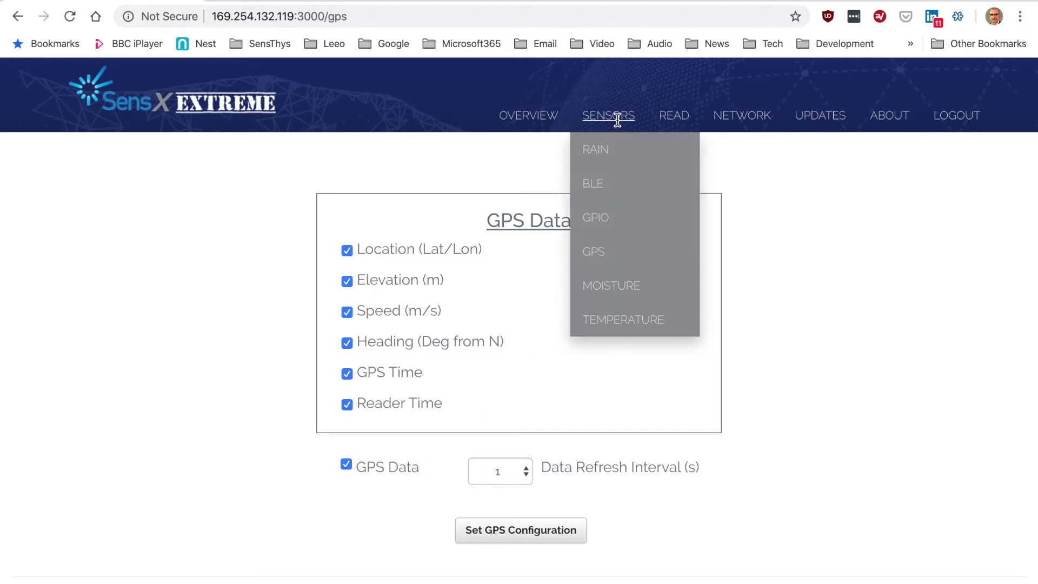
- Open READ > INVENTORY and run a tag read, then stop it
mouse_move(668, 120)
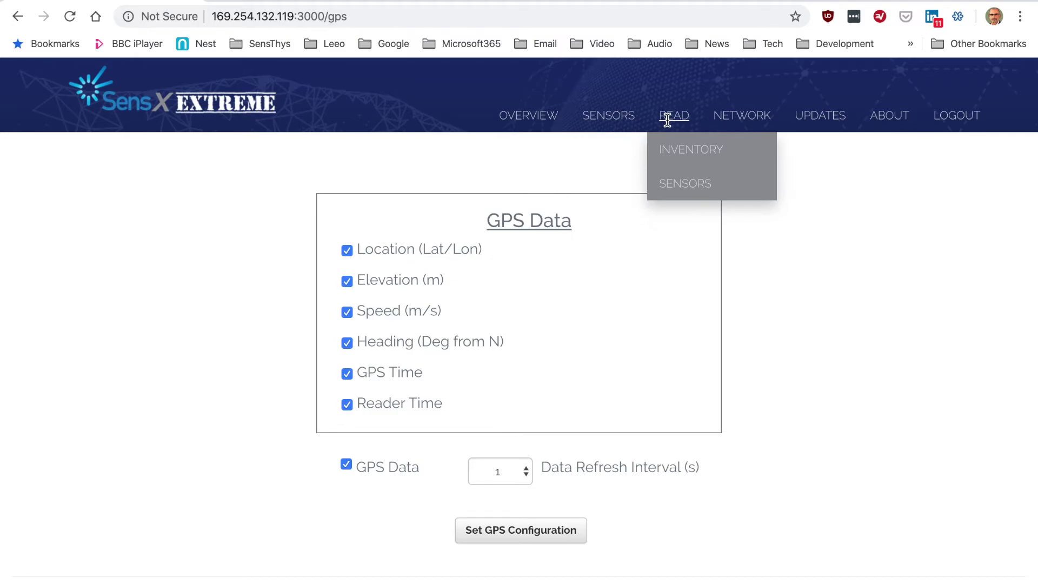
left_click(673, 153)
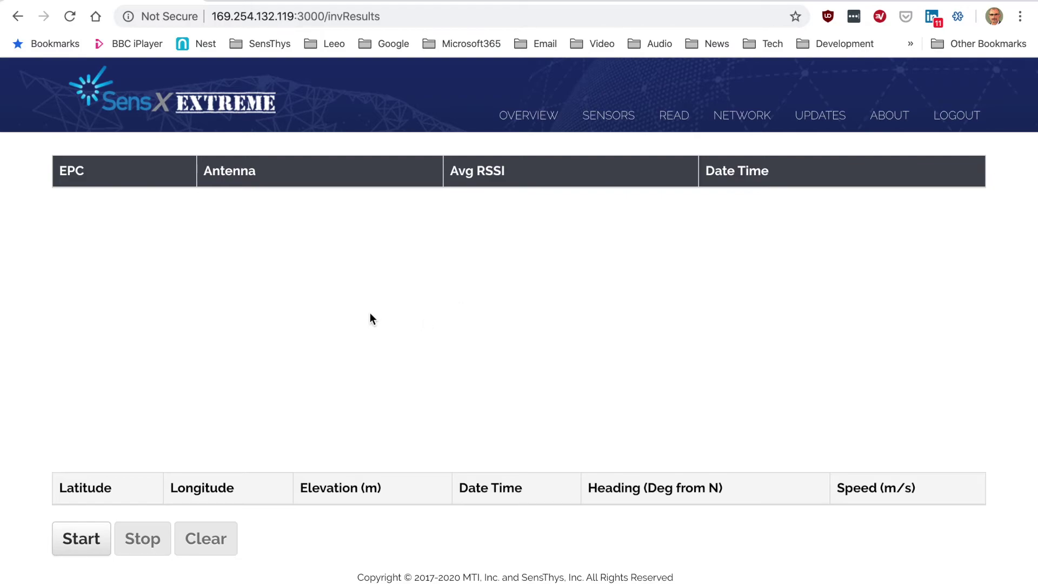
left_click(76, 544)
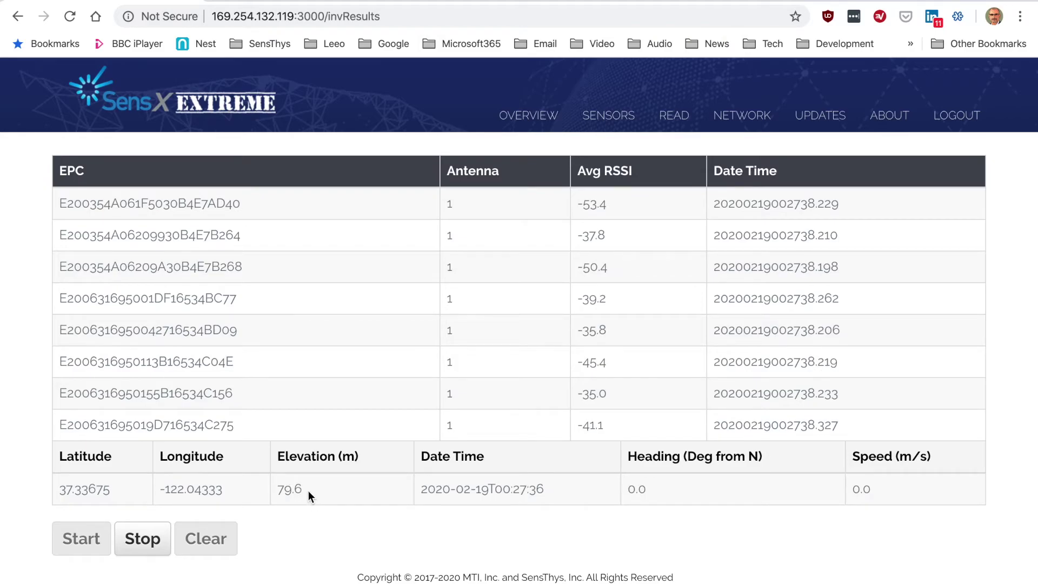
left_click(143, 538)
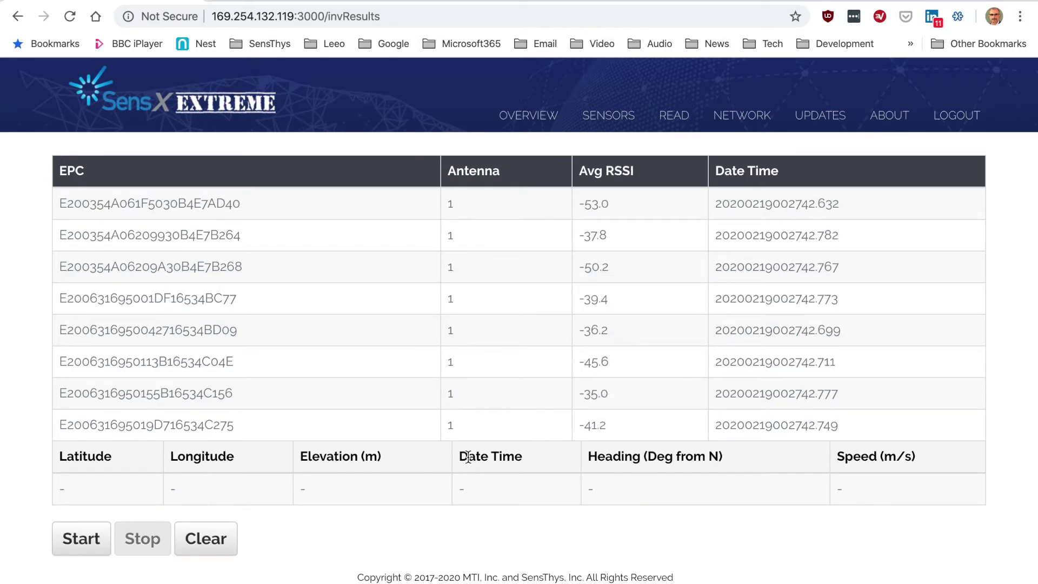
- Clear the tag and GPS results, run and stop a second read, then go to Network
scroll(507, 313, "up", 1)
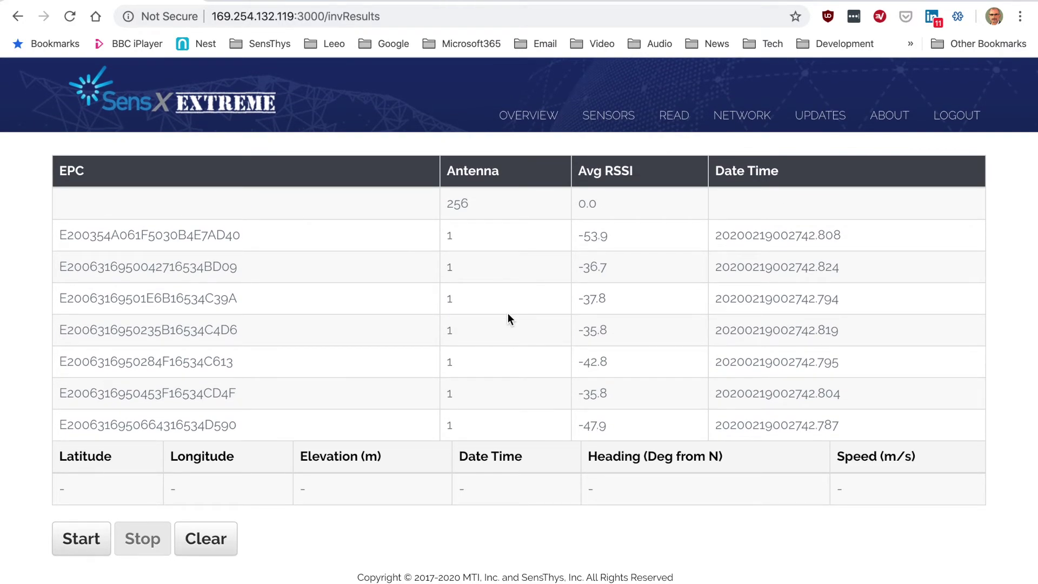
left_click(216, 542)
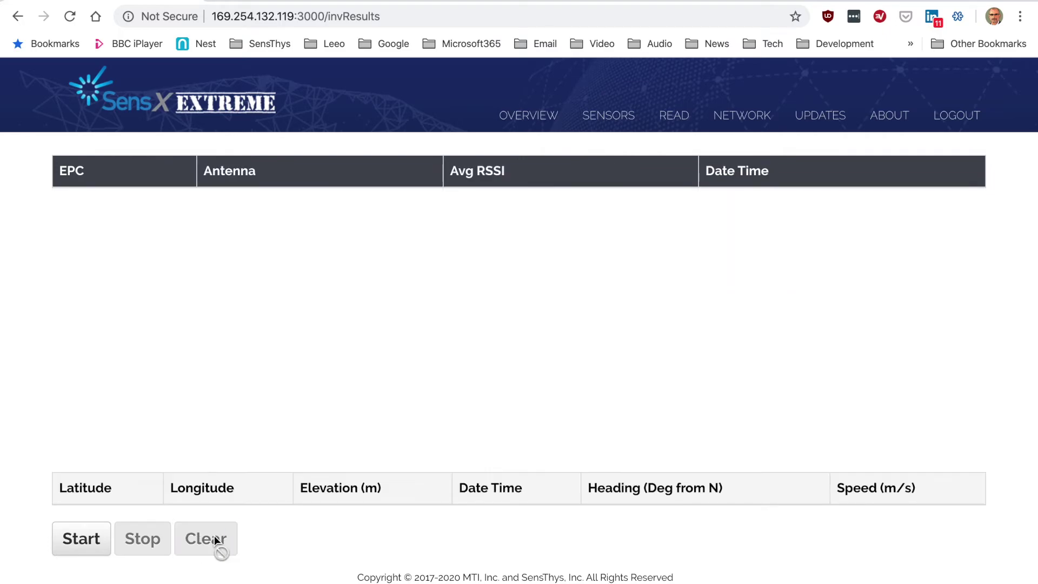
left_click(82, 546)
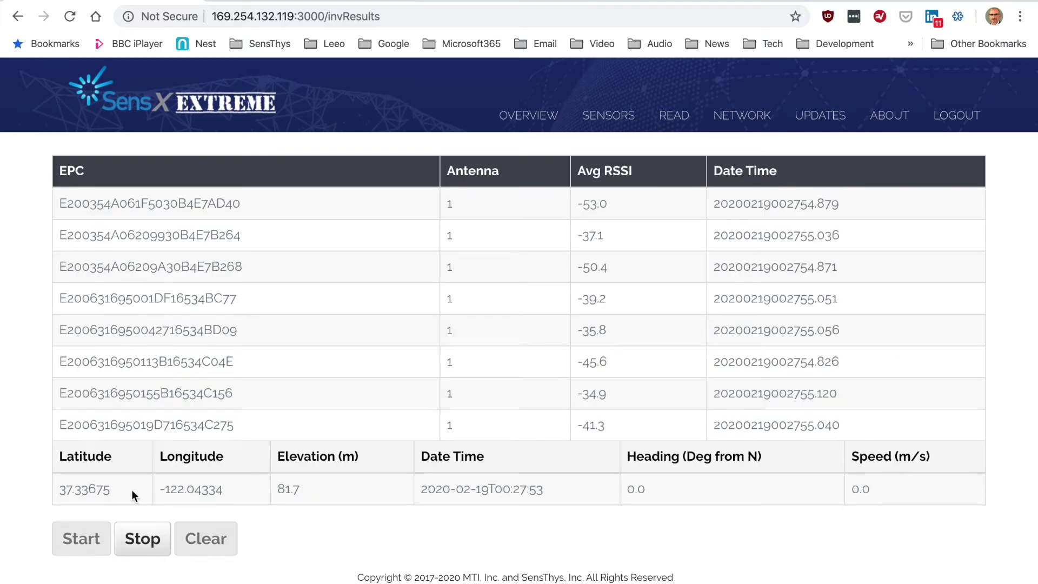
left_click(143, 538)
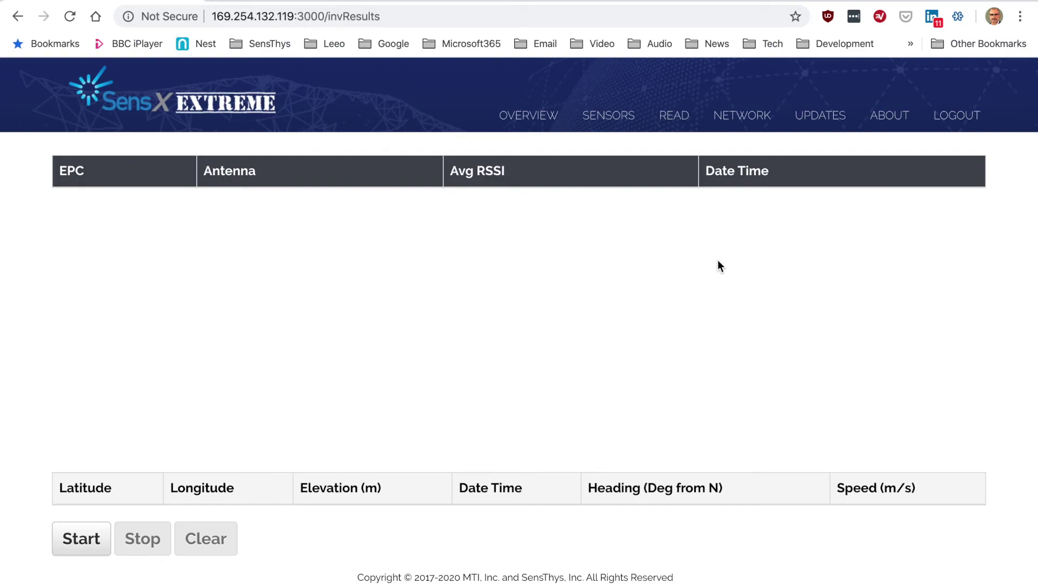
left_click(737, 123)
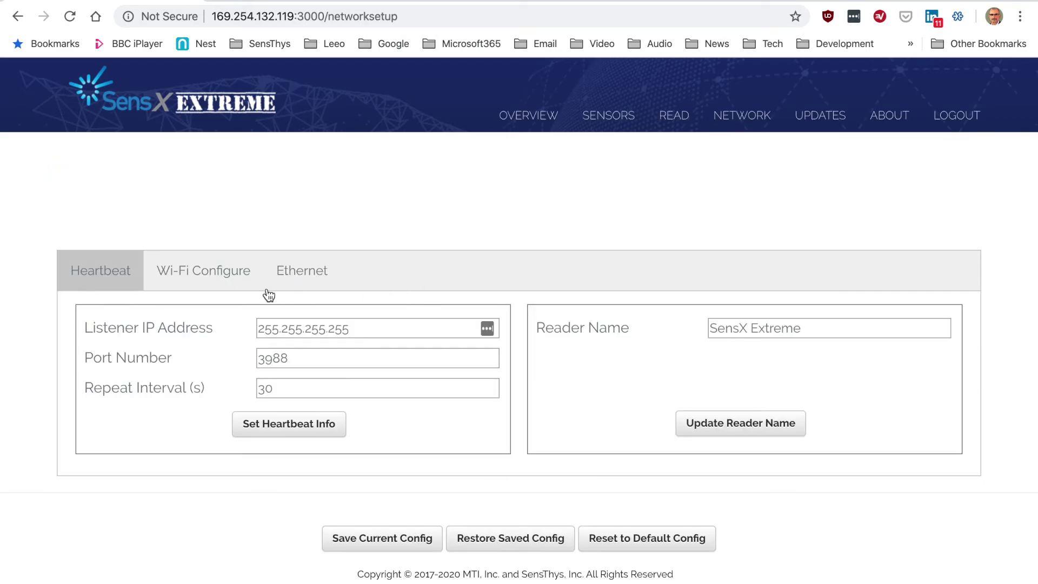
- Change the heartbeat repeat interval from 30 to 5 seconds and apply it
double_click(269, 389)
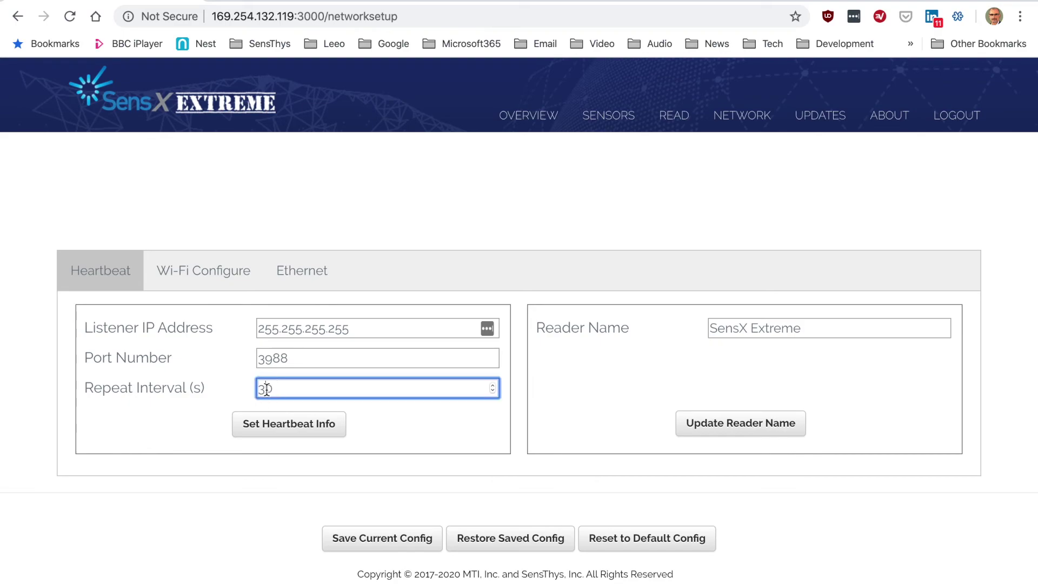
type("5")
left_click(289, 424)
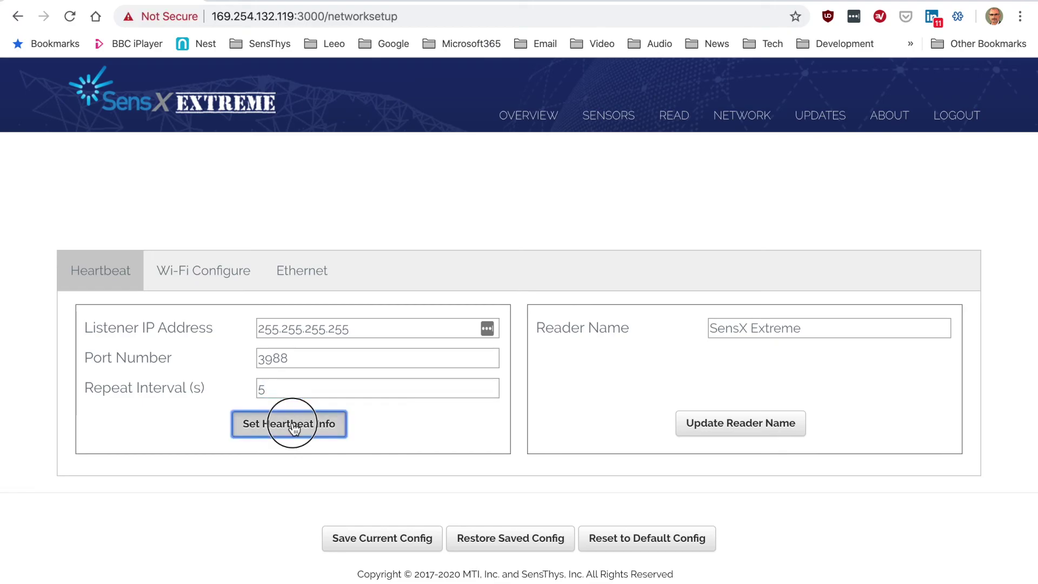
left_click(222, 278)
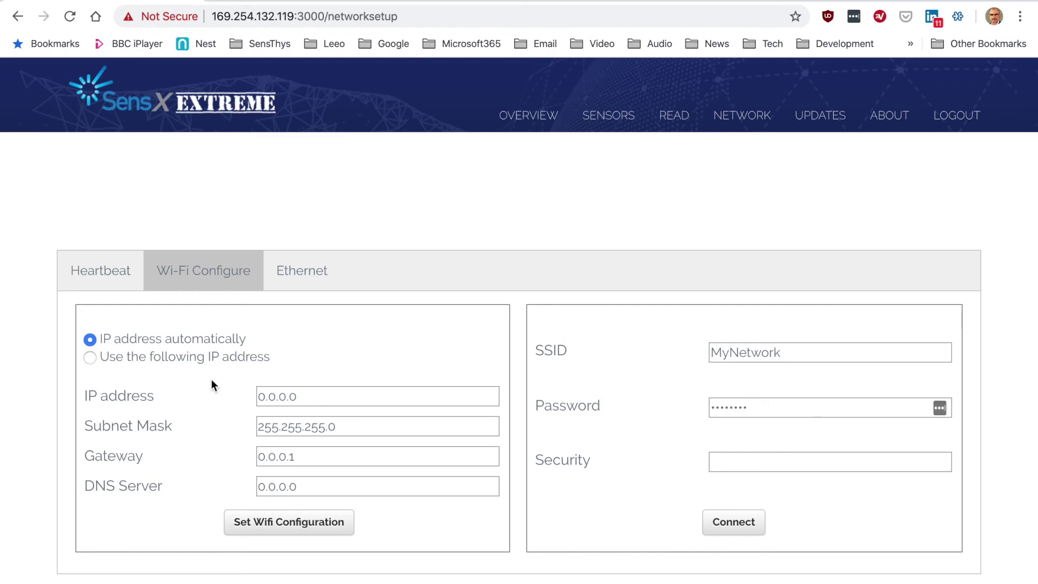
- Review the Ethernet settings (IP 169.254.132.119, port 5000), then open the About page
left_click(310, 270)
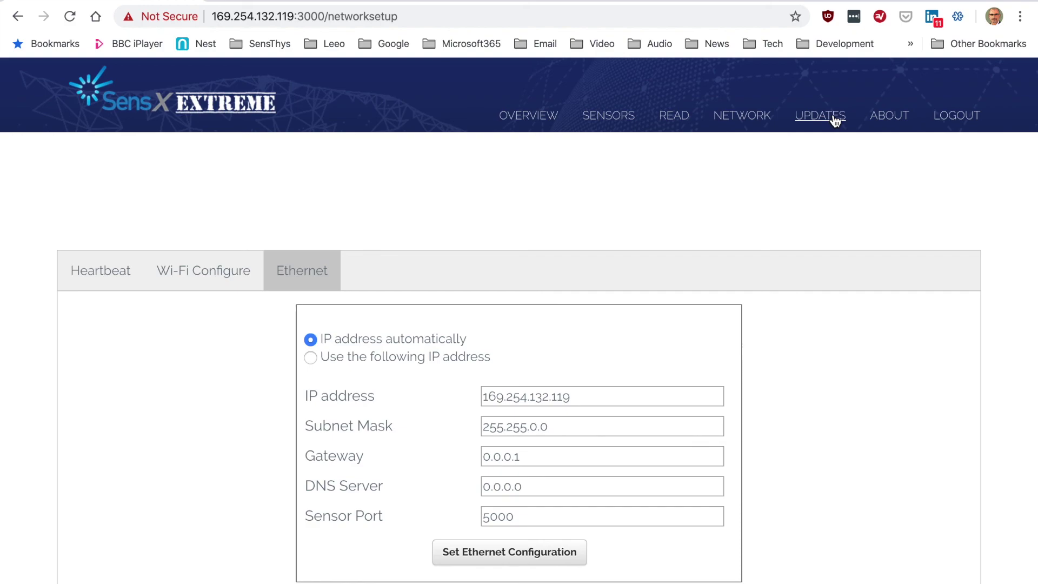
left_click(885, 125)
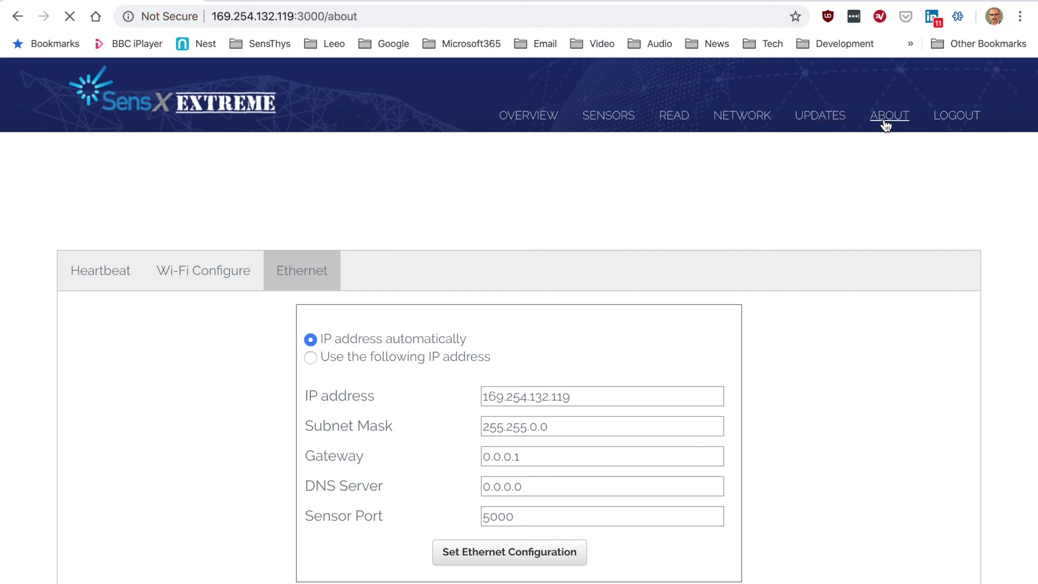